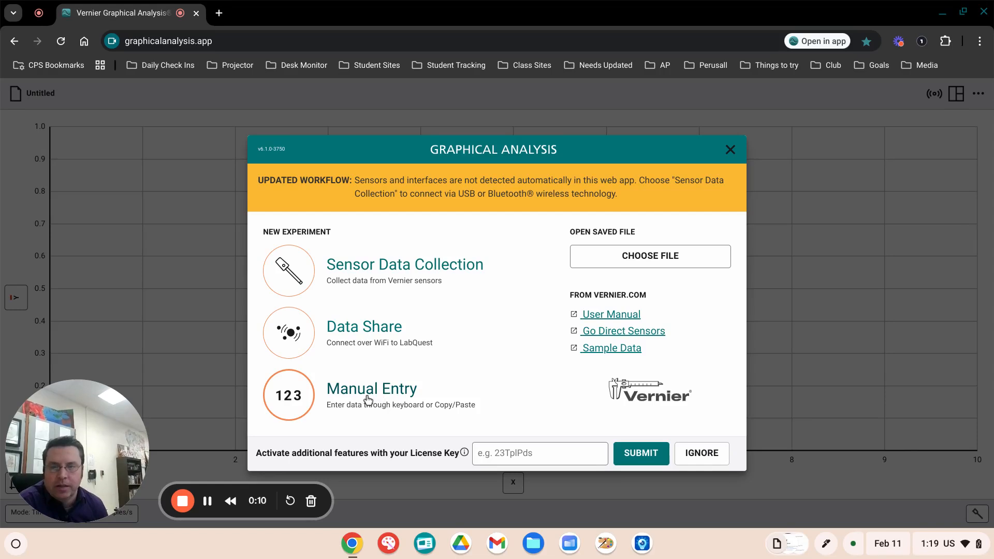
Start a new manual entry experiment and fill row 1 of the data table with X 1 and Y 2.
left_click(369, 401)
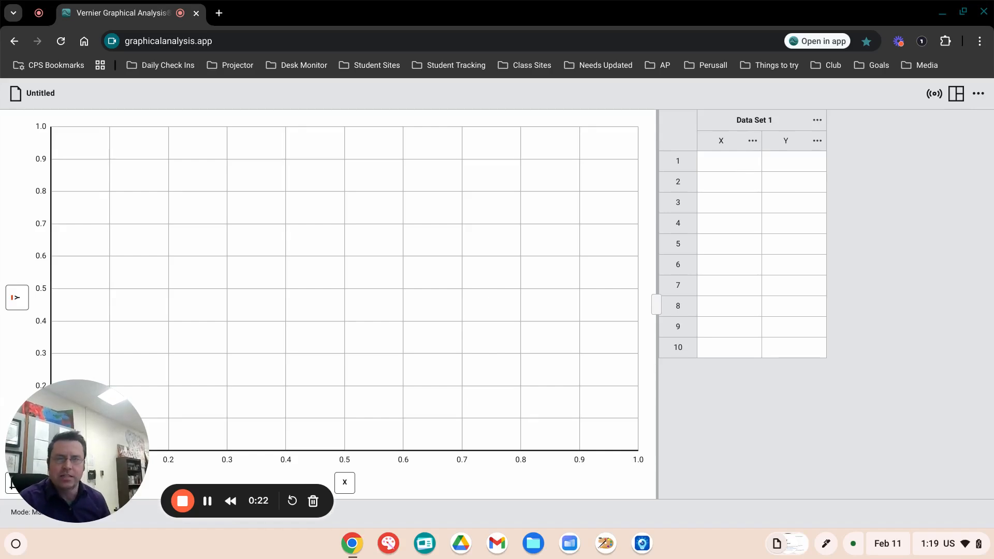
left_click(738, 165)
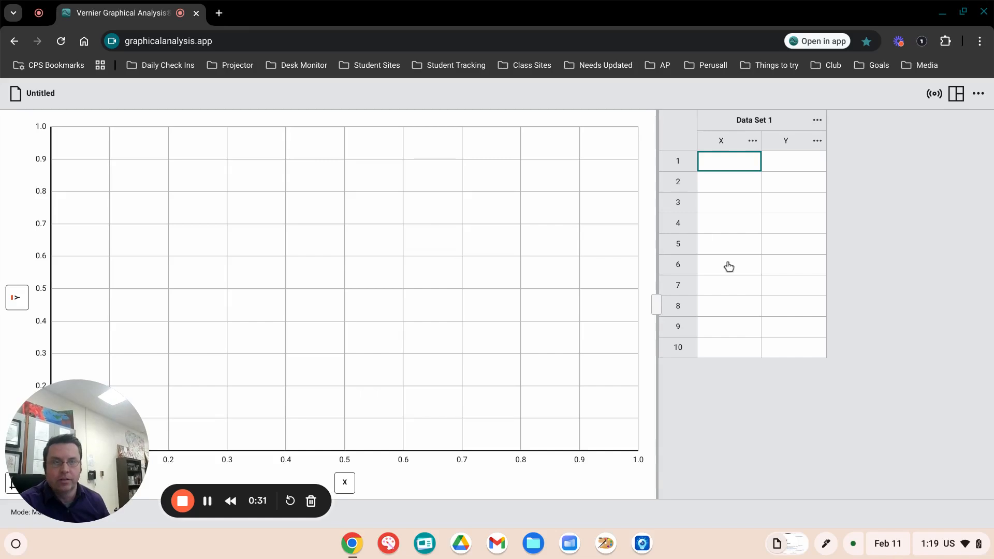
left_click(735, 165)
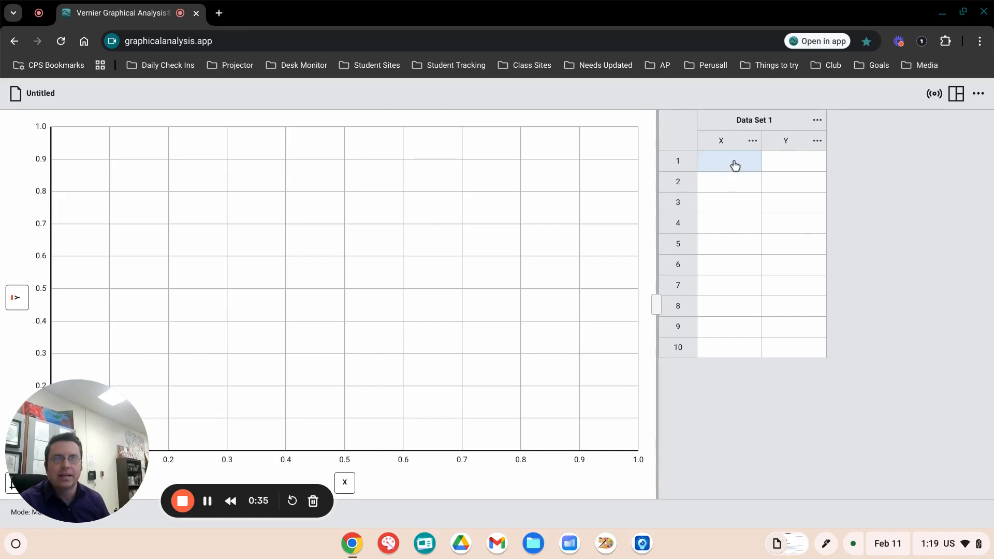
left_click(734, 164)
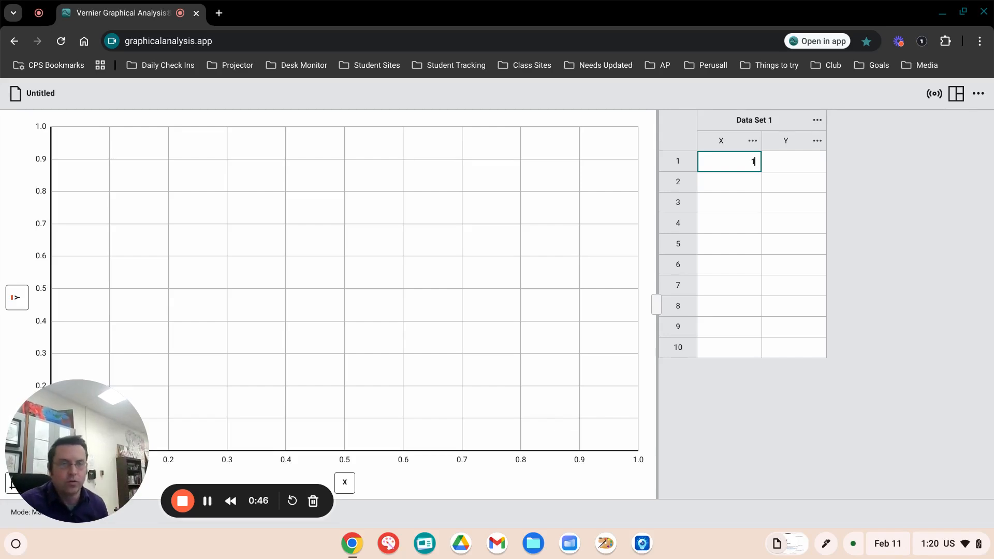
key("Tab")
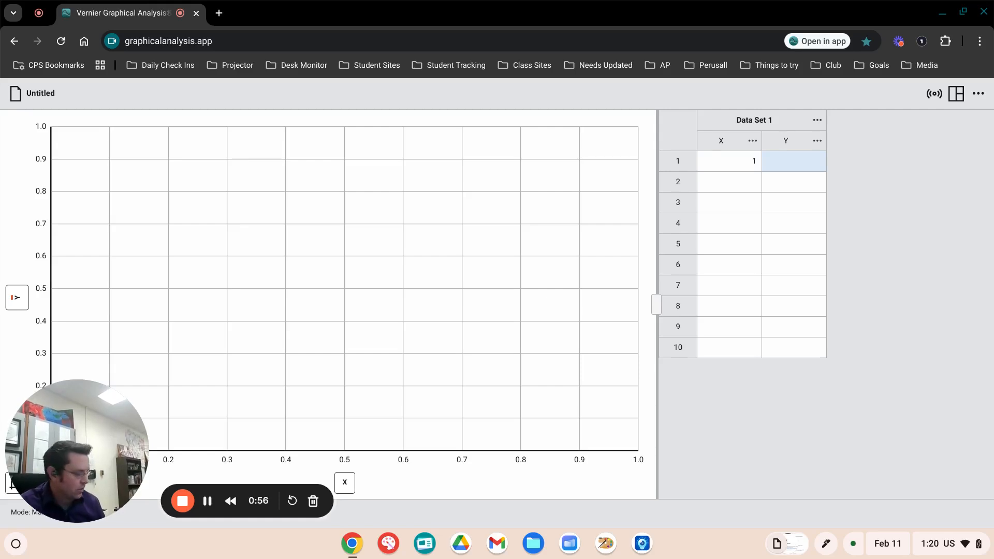
type("2")
key("Return")
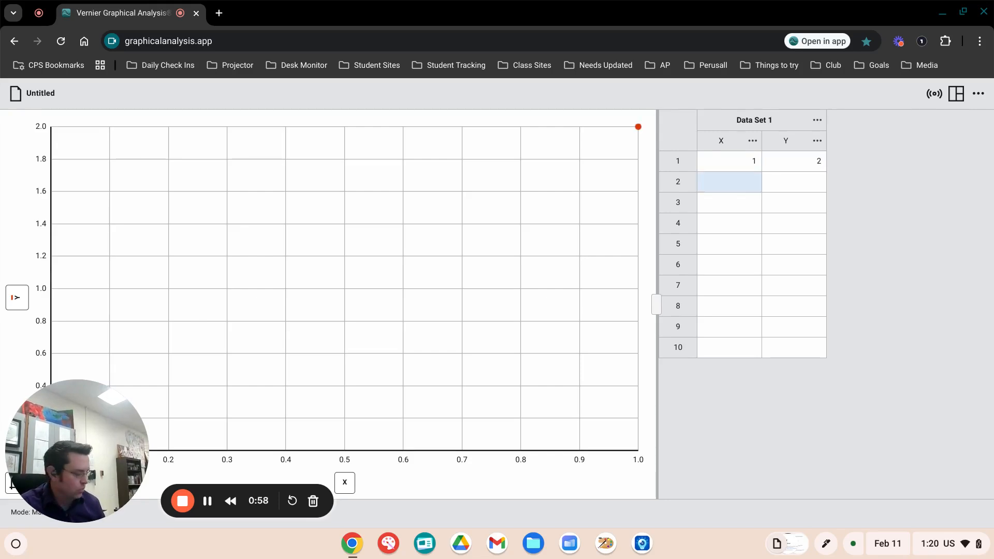
Fill row 2 with X 3 and Y 4, and row 3 with X 5 and Y 6.
type("3")
key("Tab")
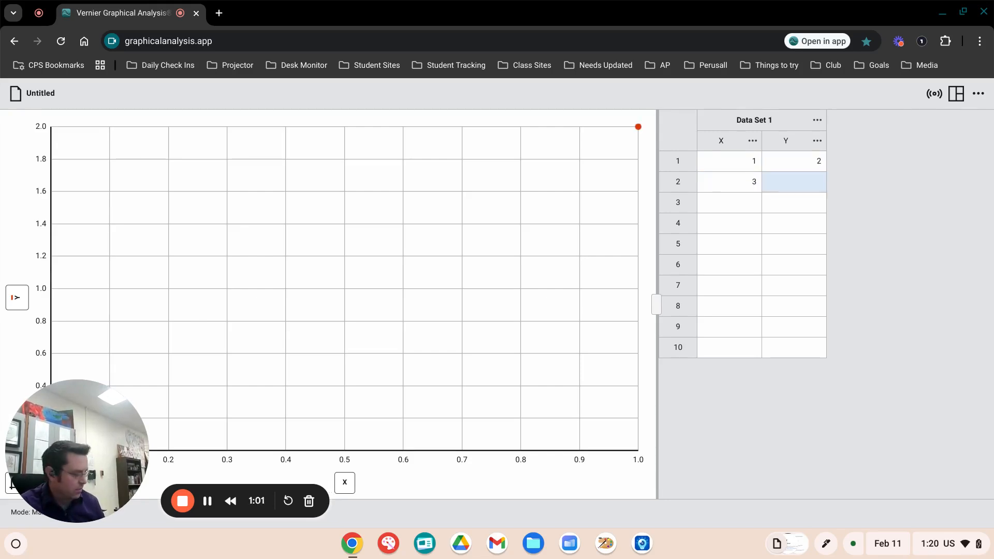
type("4")
key("Return")
type("5")
key("Tab")
type("6")
key("Return")
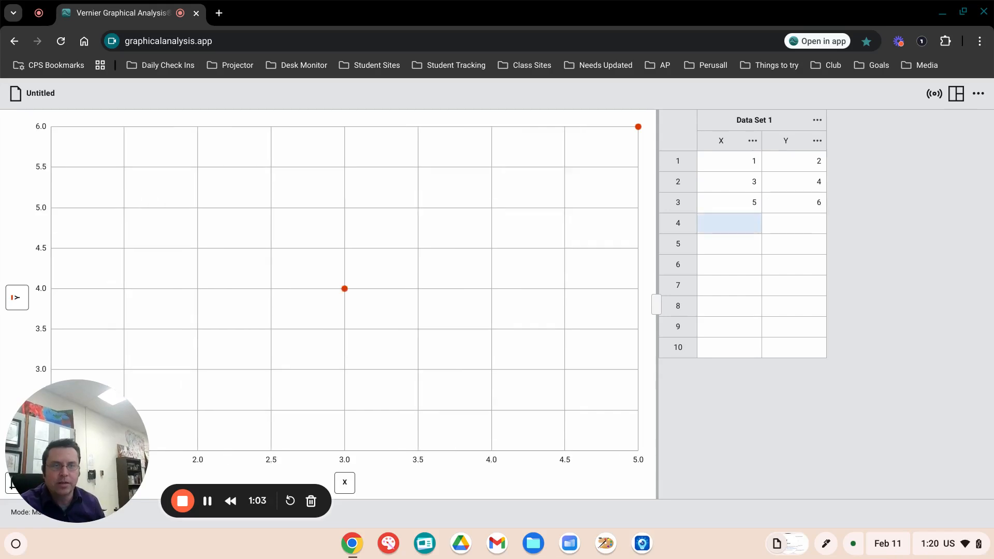
Fill row 4 with X 7 and Y 8, and row 5 with X 9 and Y 10.
type("7")
key("Tab")
type("8")
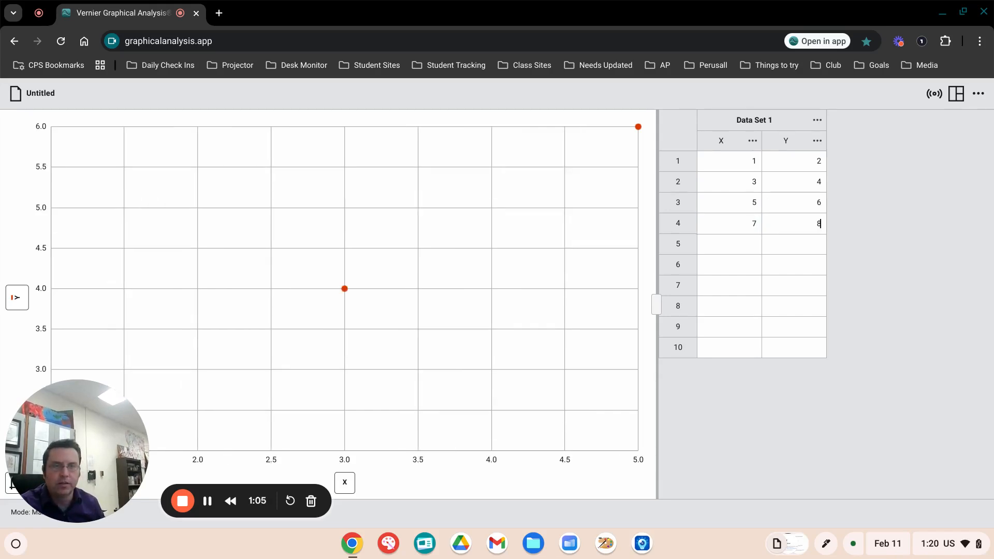
key("Return")
type("9")
key("Tab")
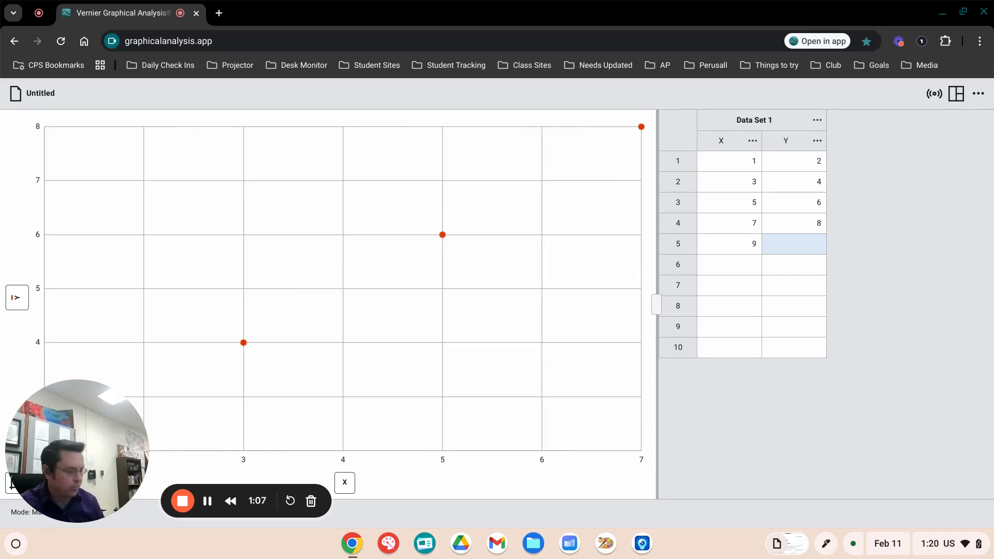
type("10")
key("Return")
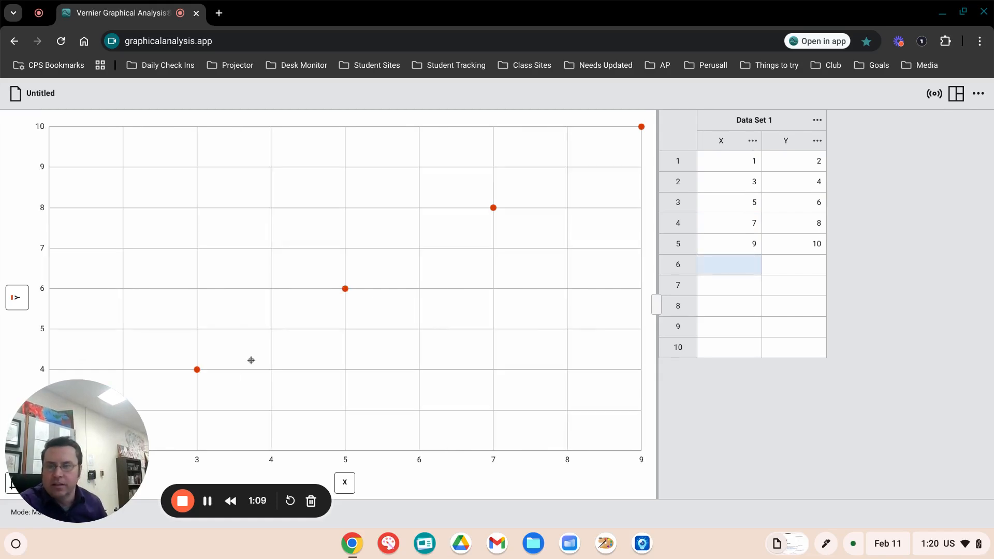
left_click_drag(139, 441, 937, 439)
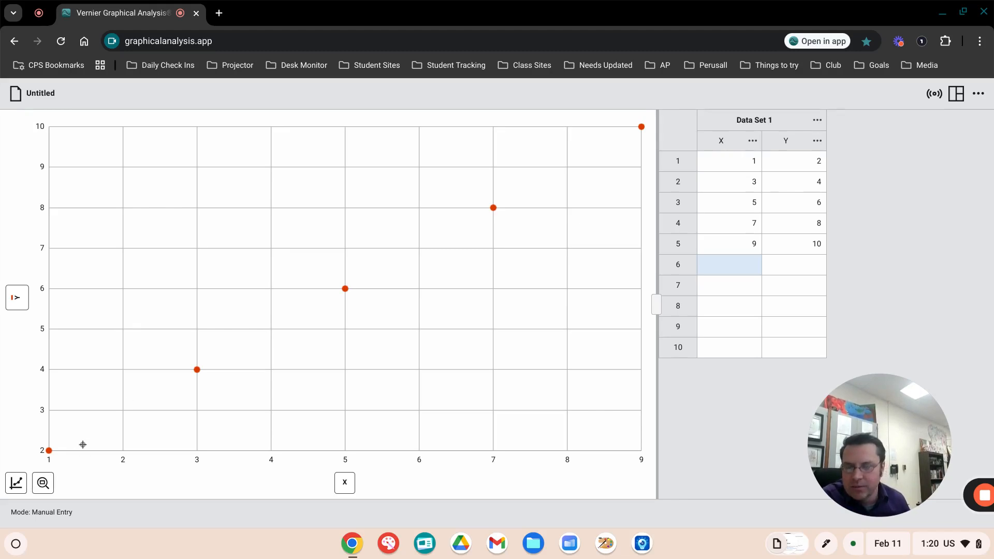
left_click(16, 483)
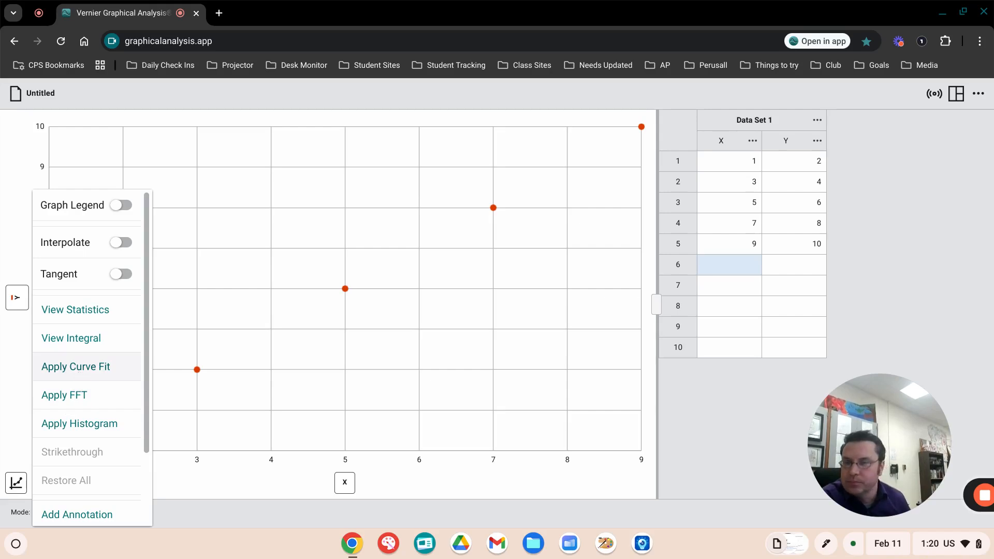
left_click(80, 367)
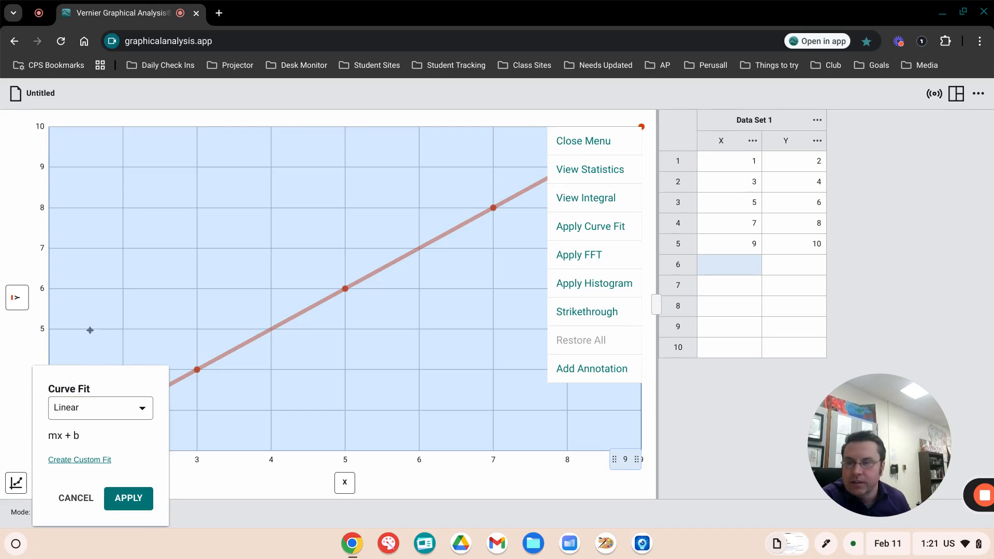
left_click(107, 324)
Open the curve fit settings for the plotted data.
left_click(18, 484)
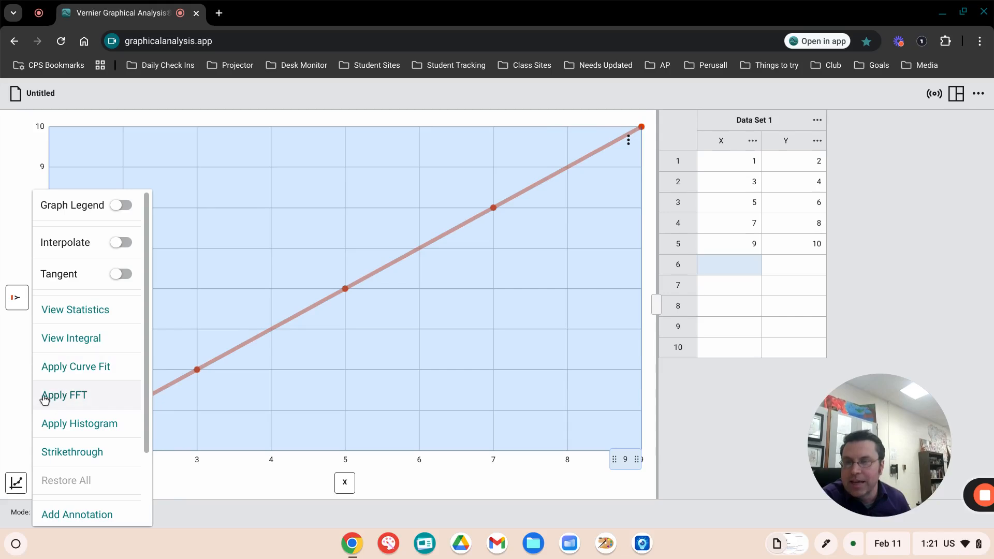
left_click(67, 369)
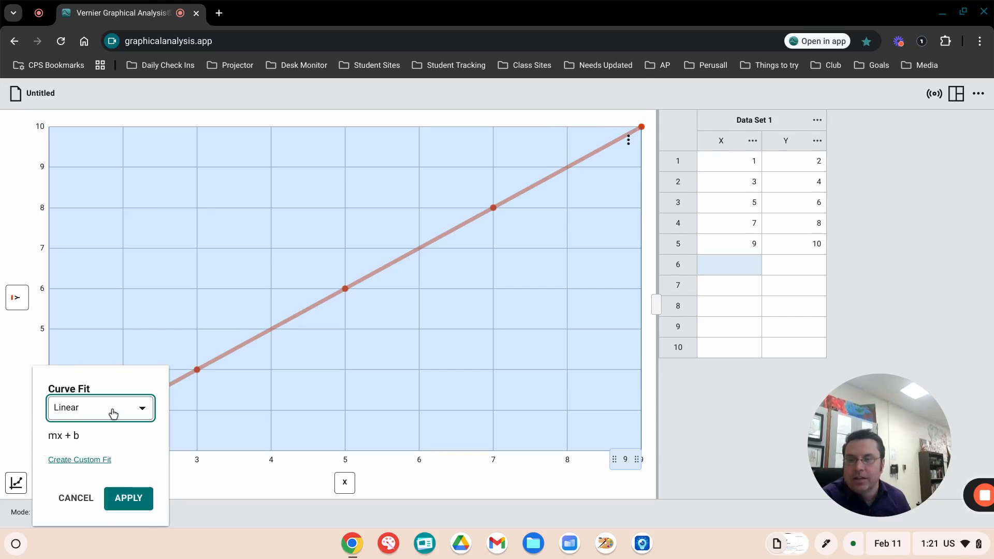
Try the Power, Inverse and Quadratic fit types on the plotted data.
left_click(134, 415)
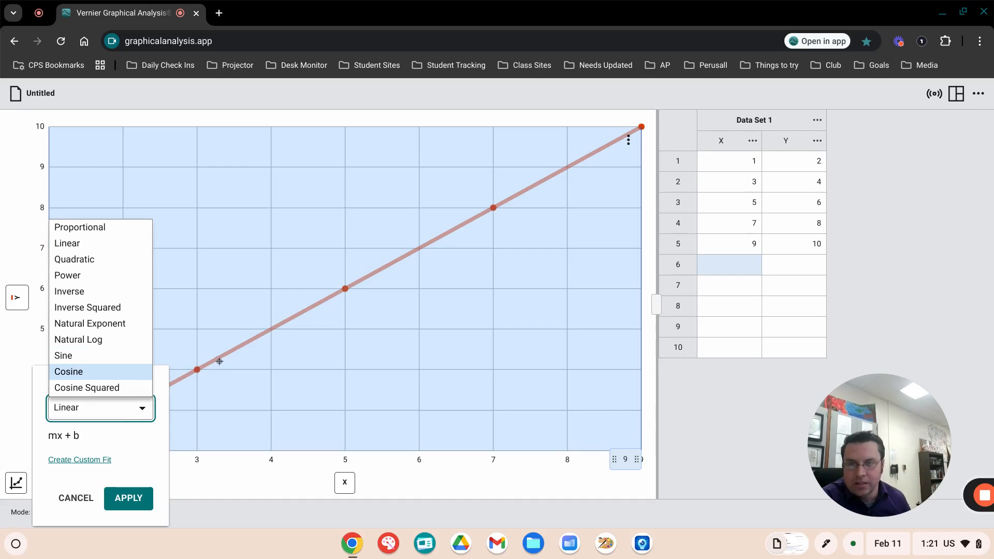
left_click(92, 276)
left_click(117, 408)
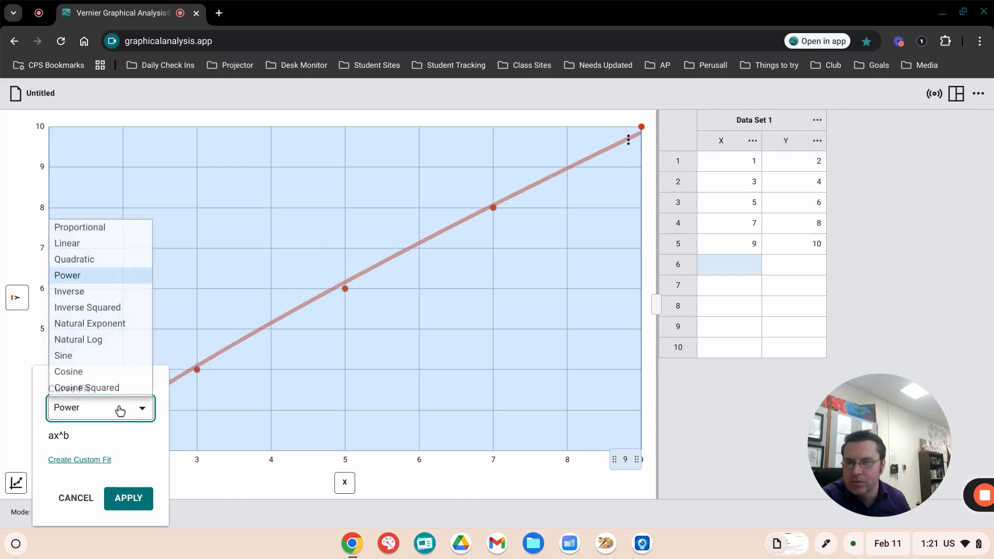
left_click(78, 296)
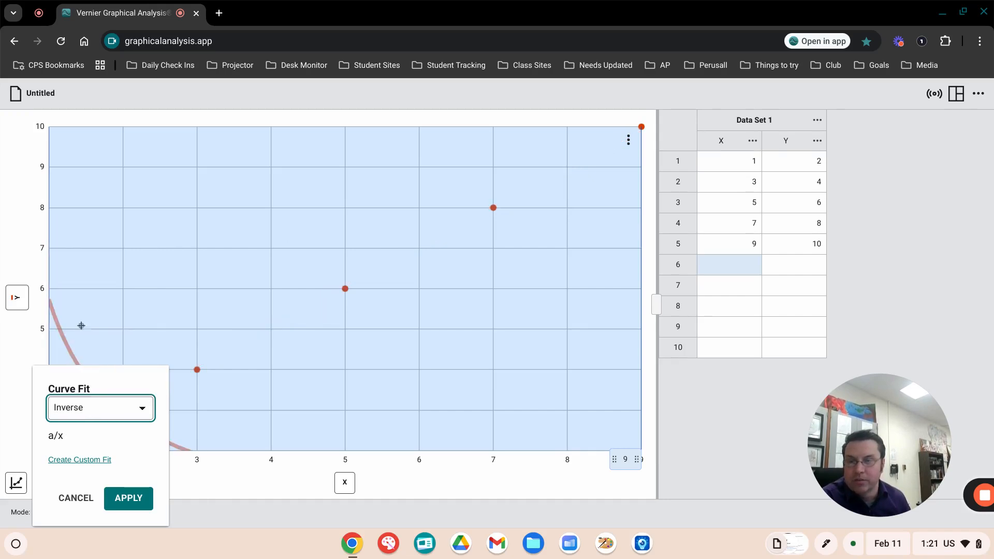
left_click(128, 412)
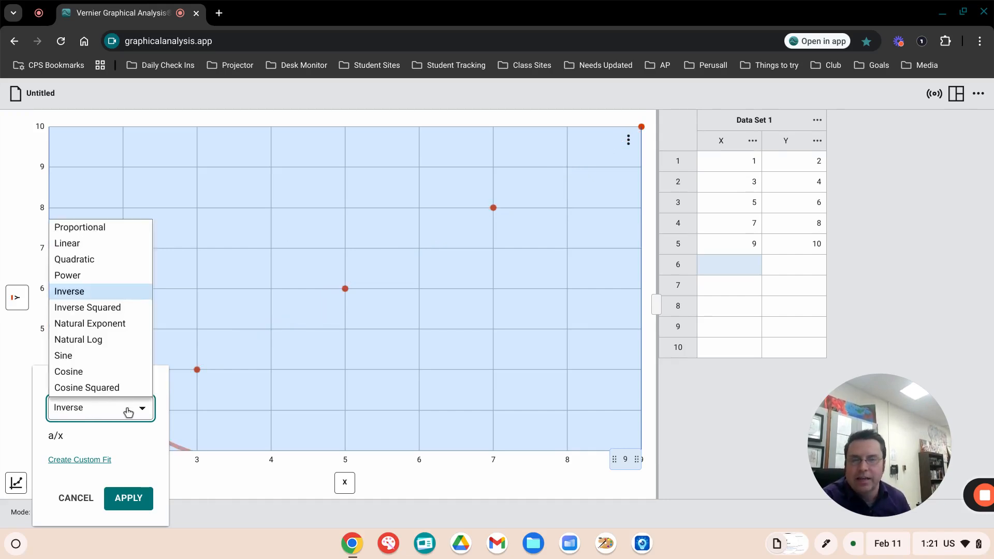
left_click(91, 263)
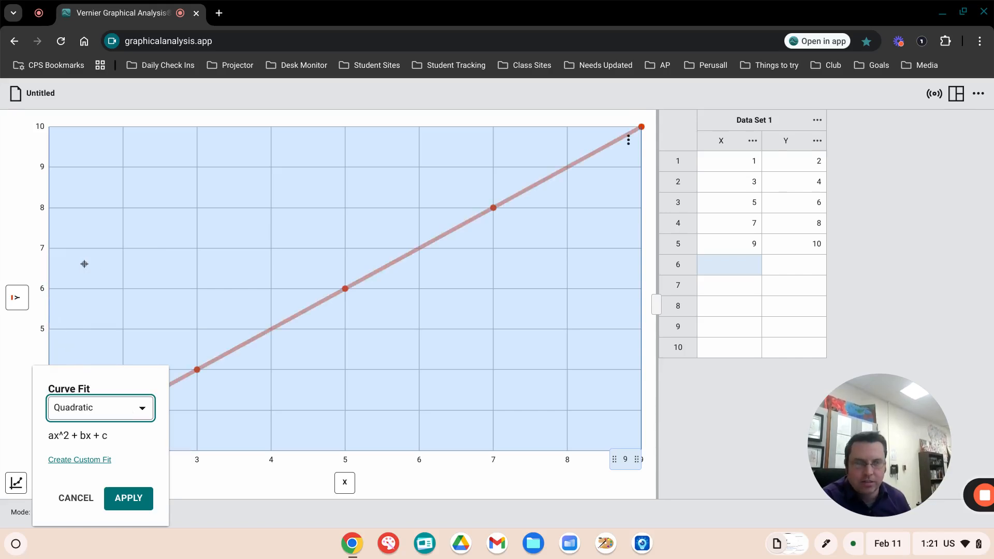
Apply a Linear curve fit to the data and move its results box below the fitted line.
left_click(121, 421)
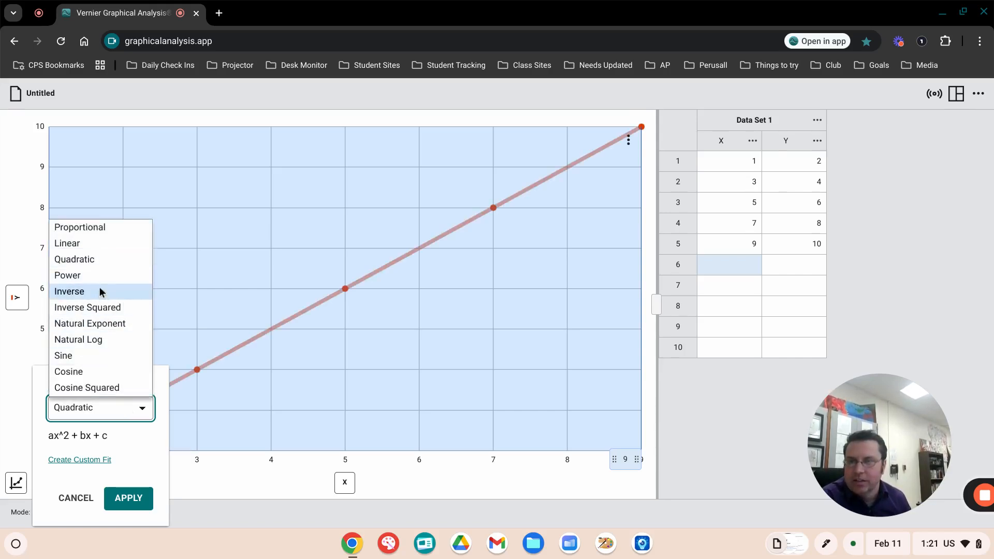
left_click(98, 246)
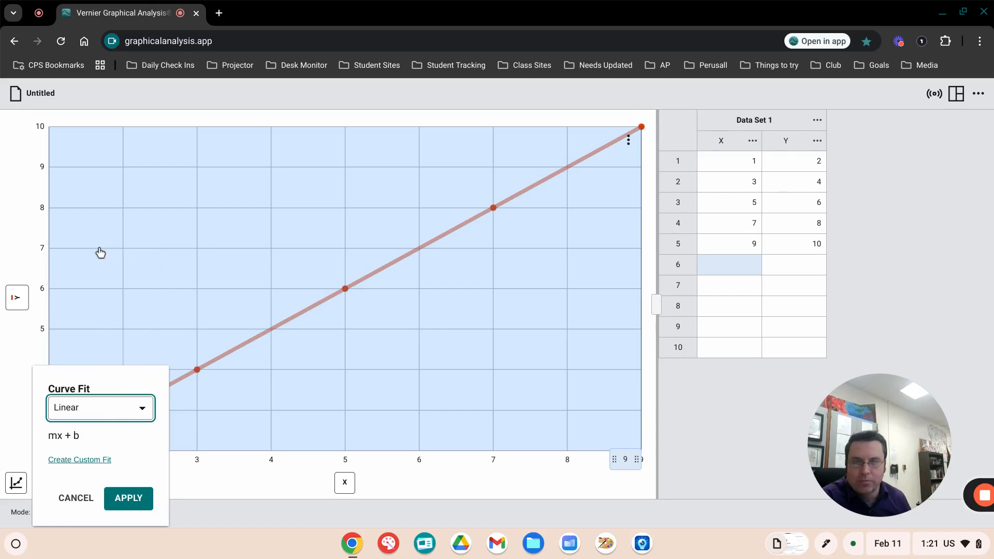
left_click(128, 498)
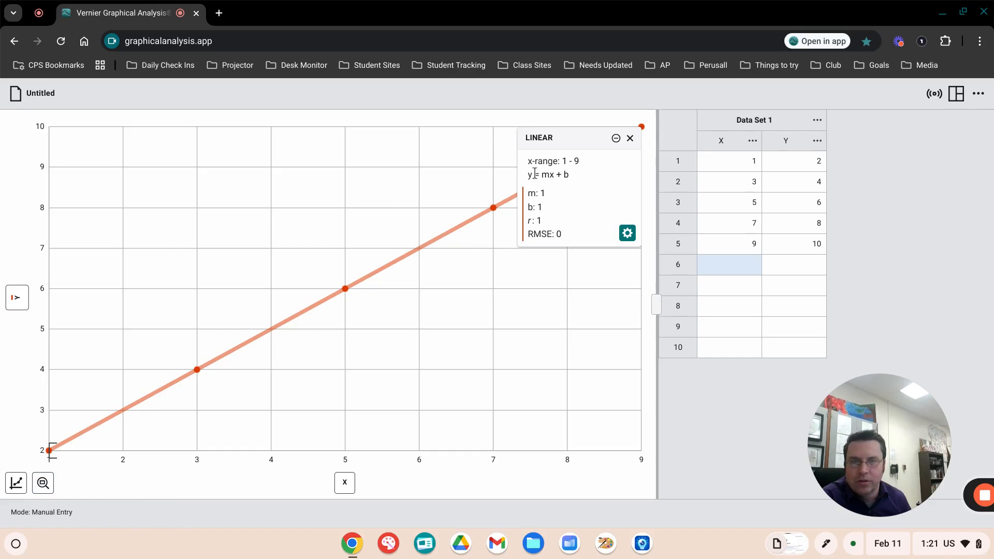
left_click_drag(555, 143, 474, 294)
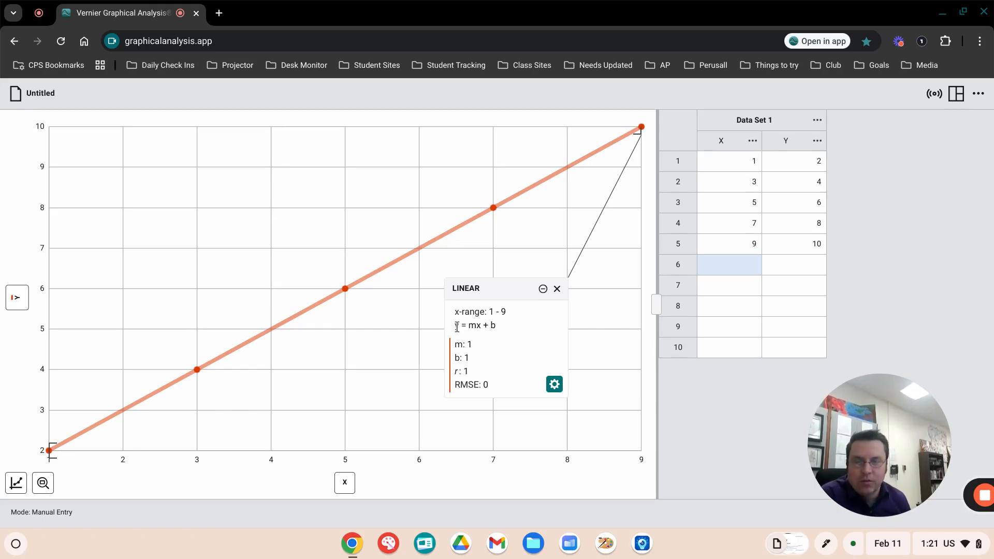
Examine the y = mx + b equation and its m and b values in the linear fit results by highlighting them.
left_click_drag(498, 326, 447, 330)
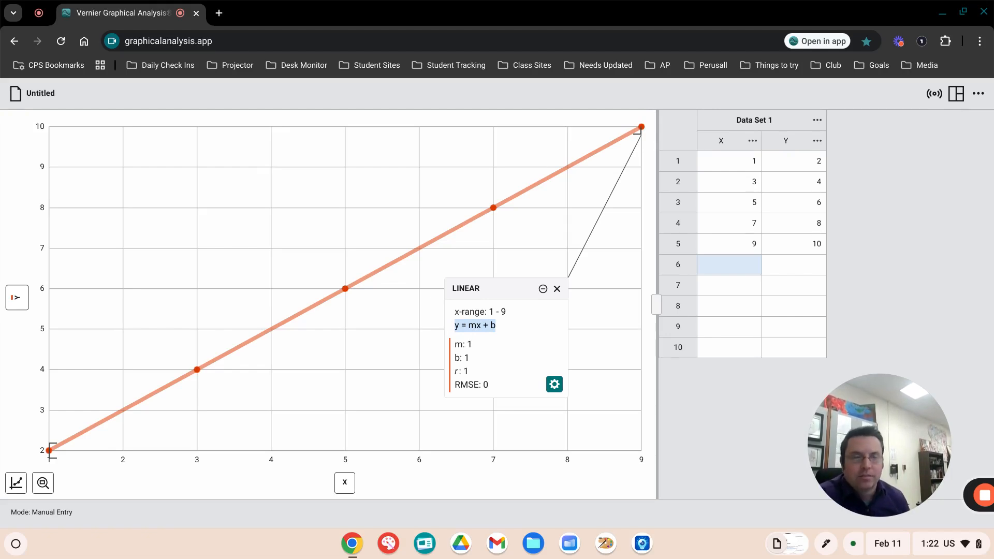
left_click(470, 326)
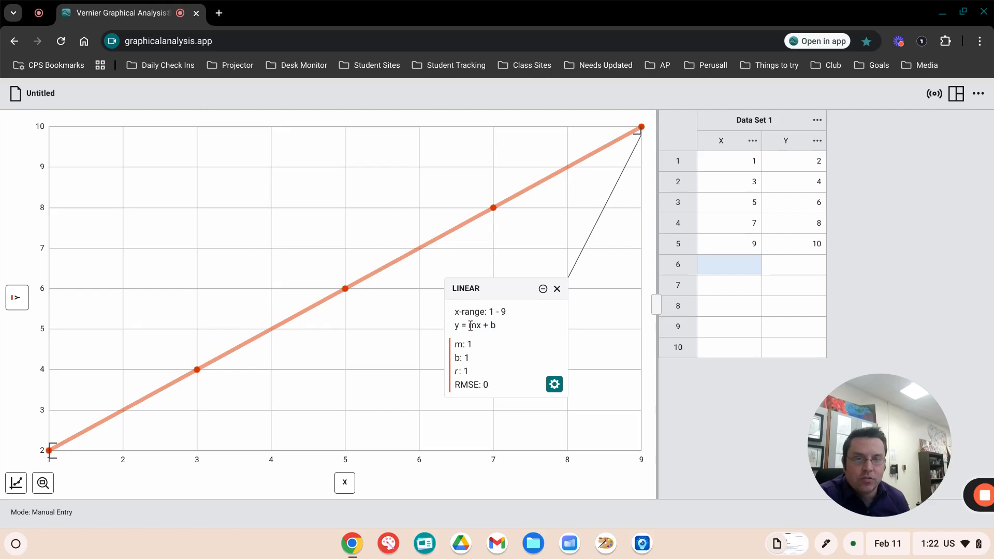
left_click_drag(469, 325, 496, 326)
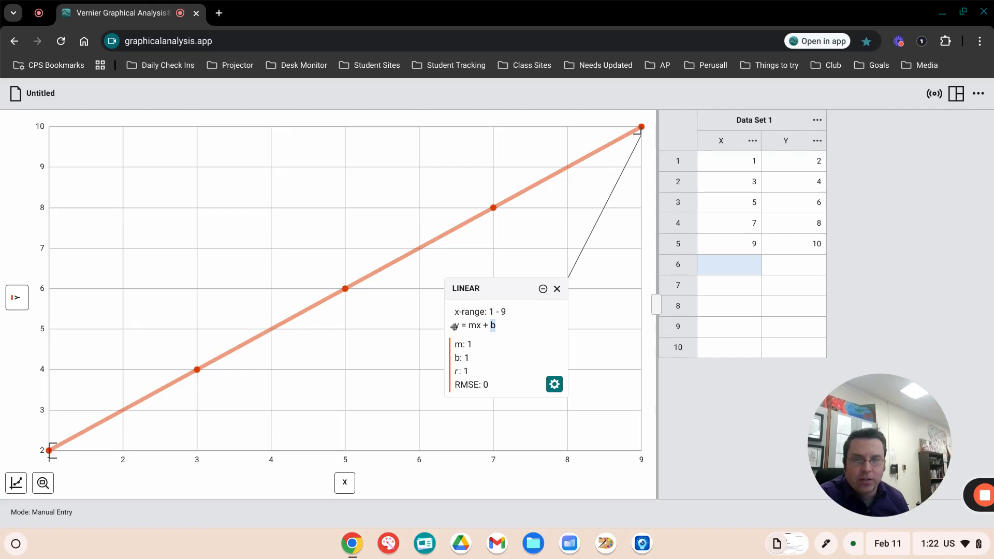
left_click_drag(454, 327, 494, 353)
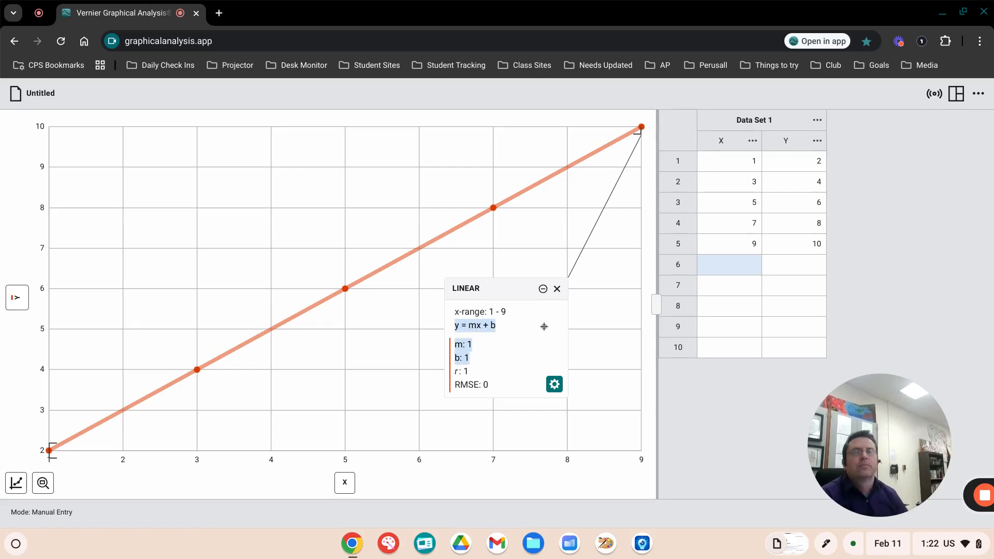